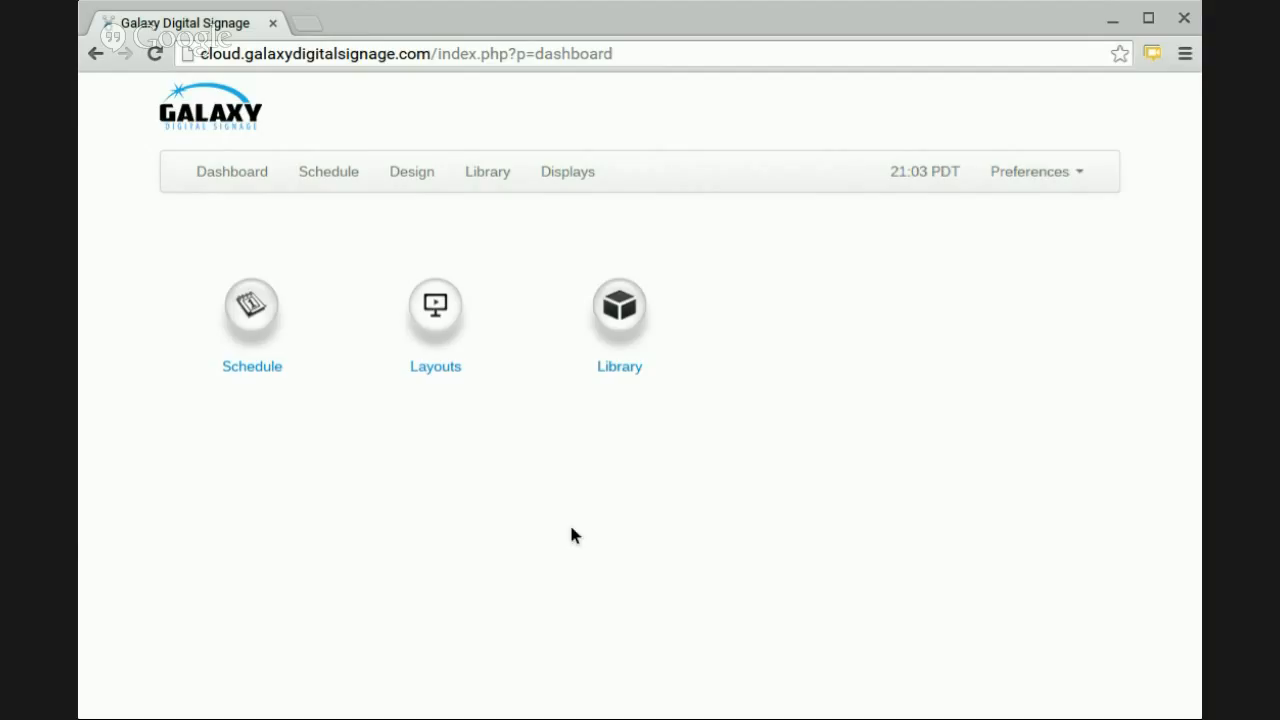
{"action": "left_click", "coordinate": [985, 174]}
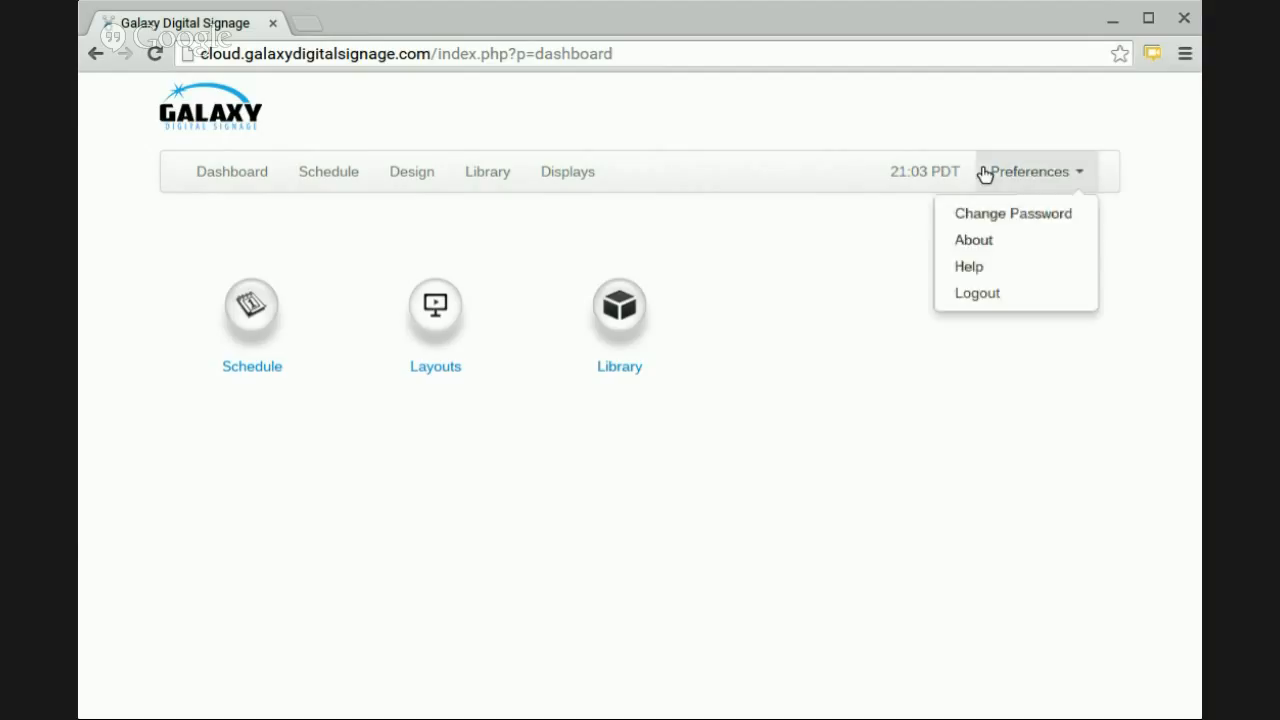
{"action": "left_click", "coordinate": [814, 240]}
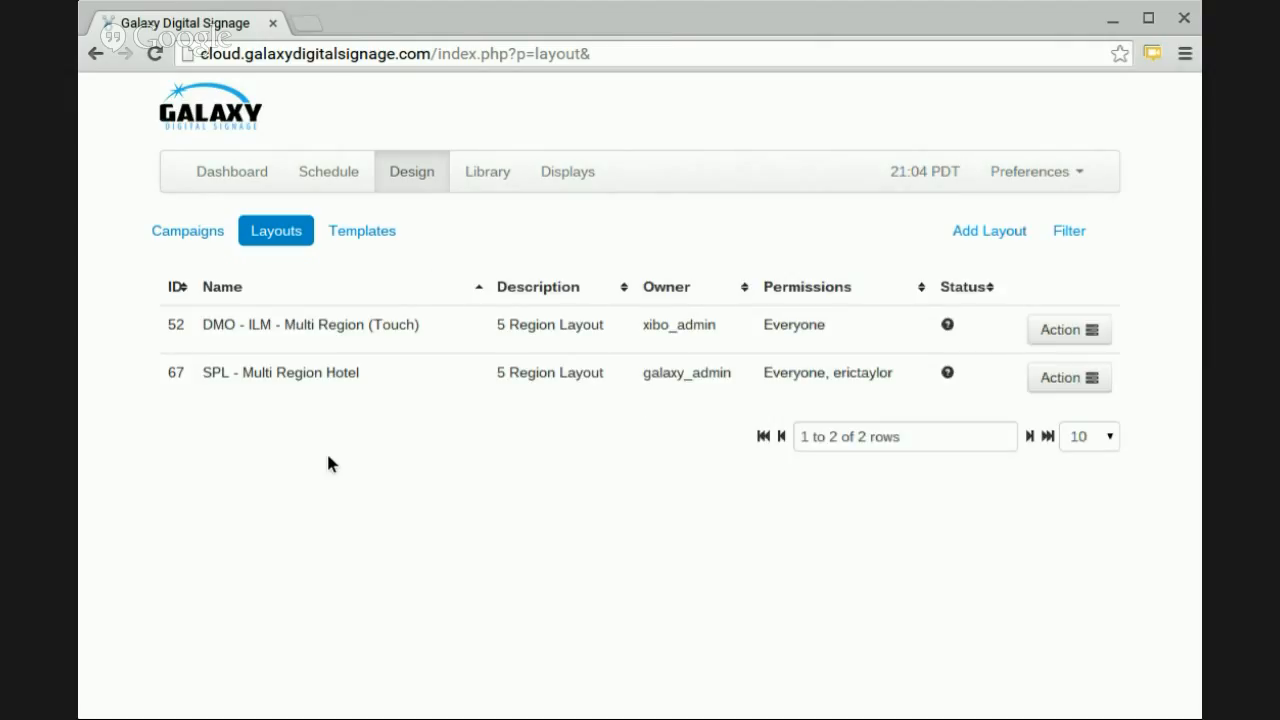
Start a new layout named "GDS Trainer" based on the Full Screen 16:9 template.
{"action": "left_click", "coordinate": [960, 238]}
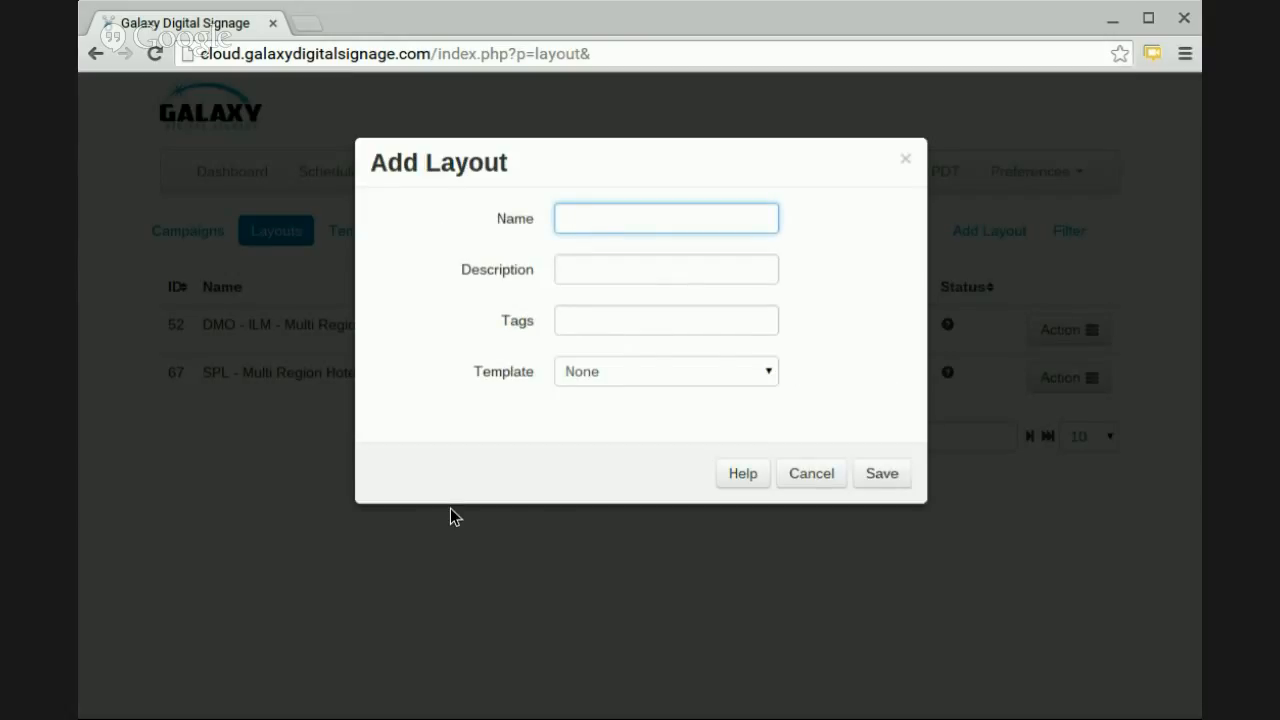
{"action": "type", "text": "GDS Trainer"}
{"action": "left_click", "coordinate": [556, 380]}
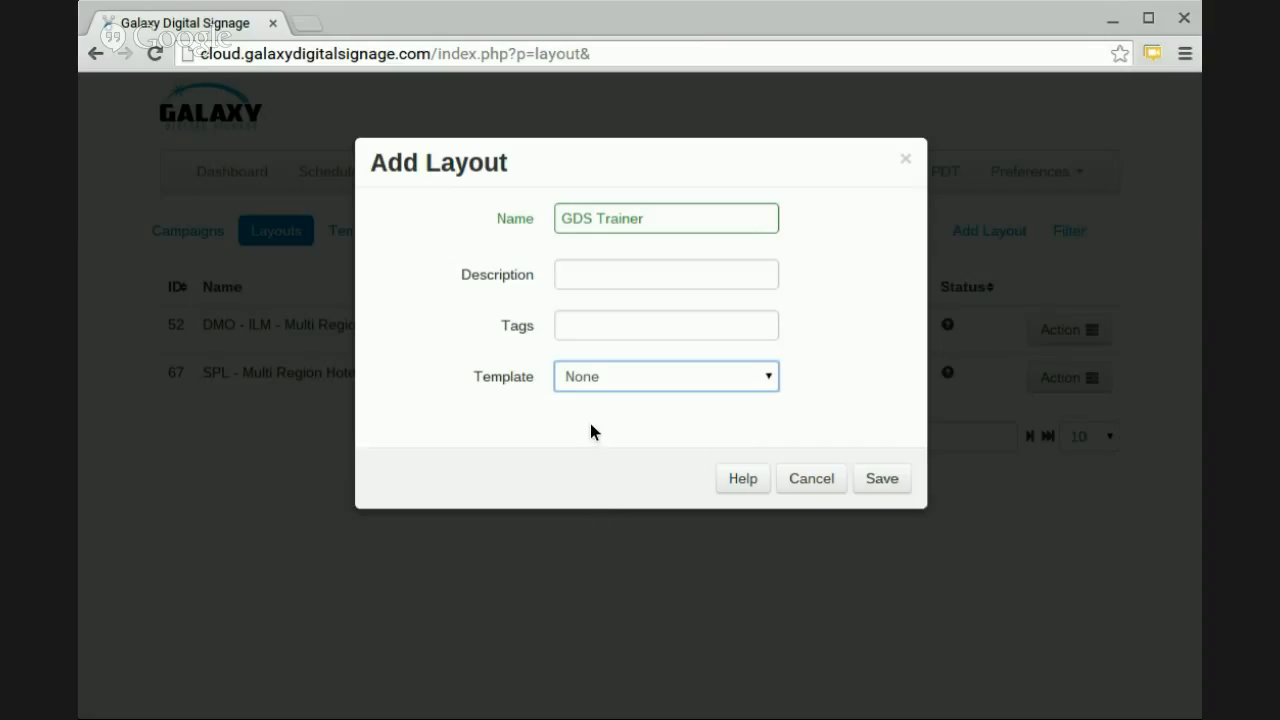
{"action": "key", "text": "Down"}
Enter the layout description "Demo of how to create regions and backgrounds".
{"action": "left_click", "coordinate": [559, 274]}
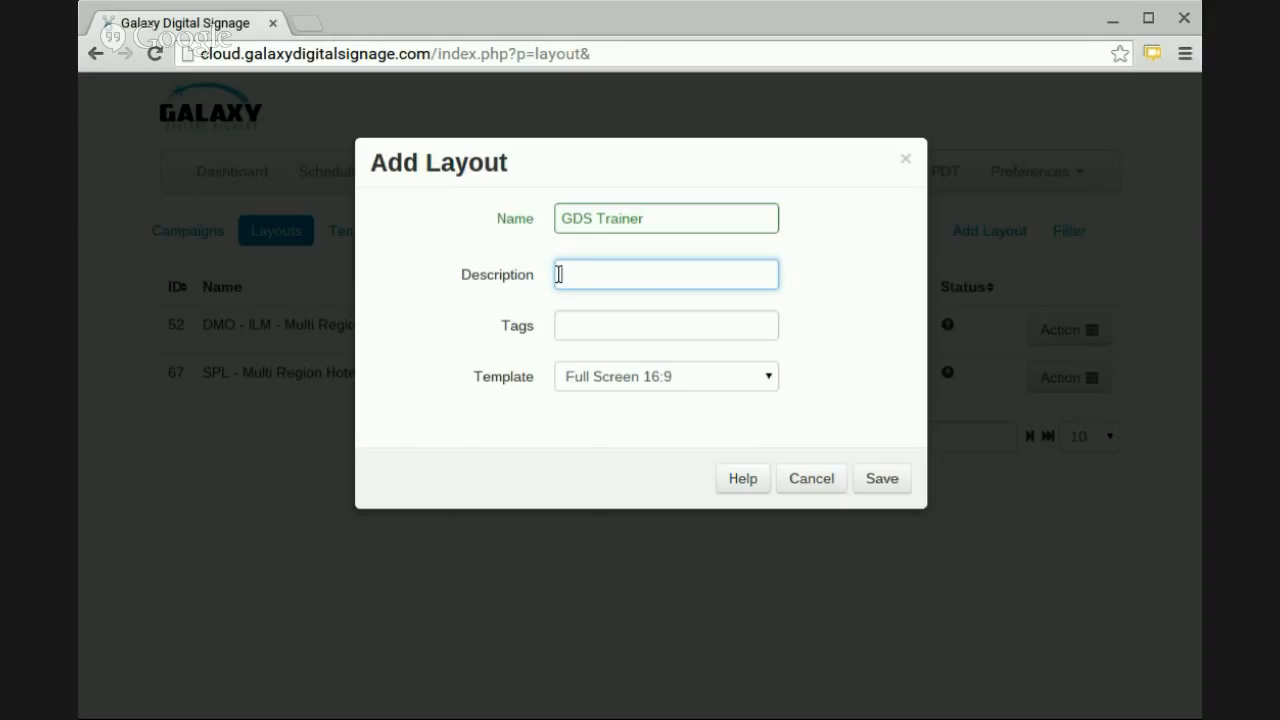
{"action": "type", "text": "Demo of how to cre a"}
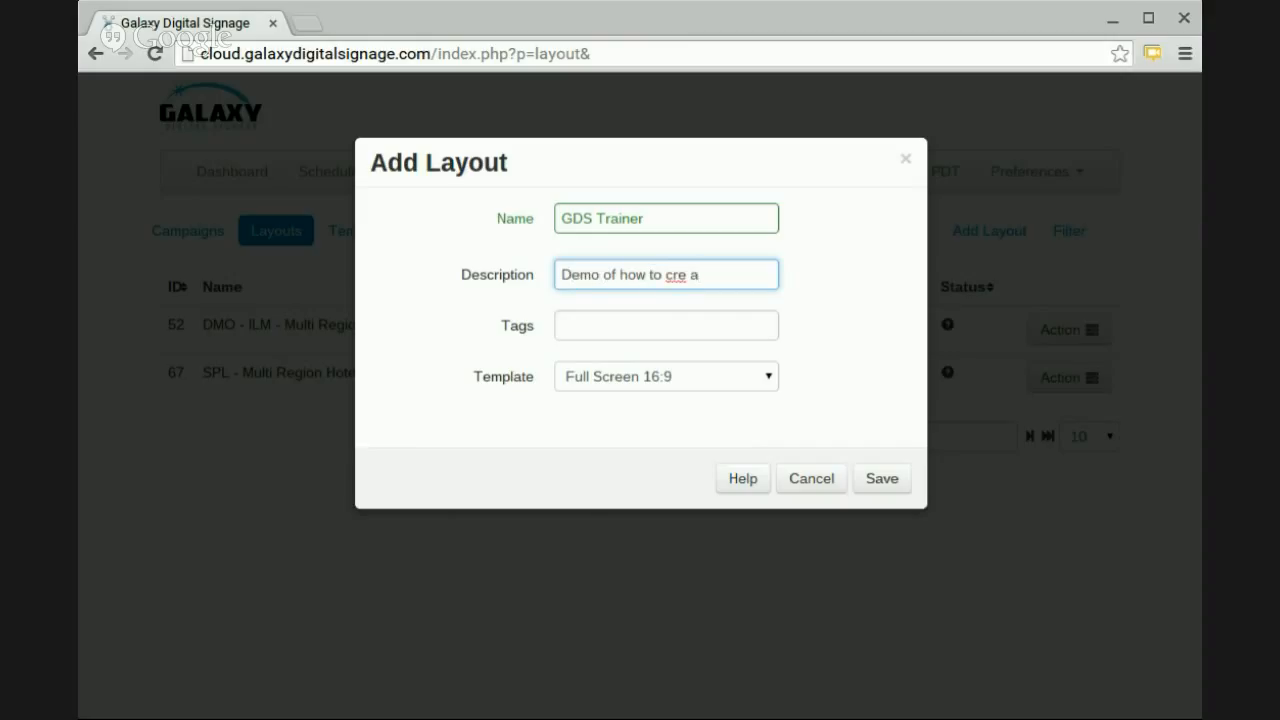
{"action": "key", "text": "BackSpace"}
{"action": "key", "text": "BackSpace"}
{"action": "type", "text": "ate regions and "}
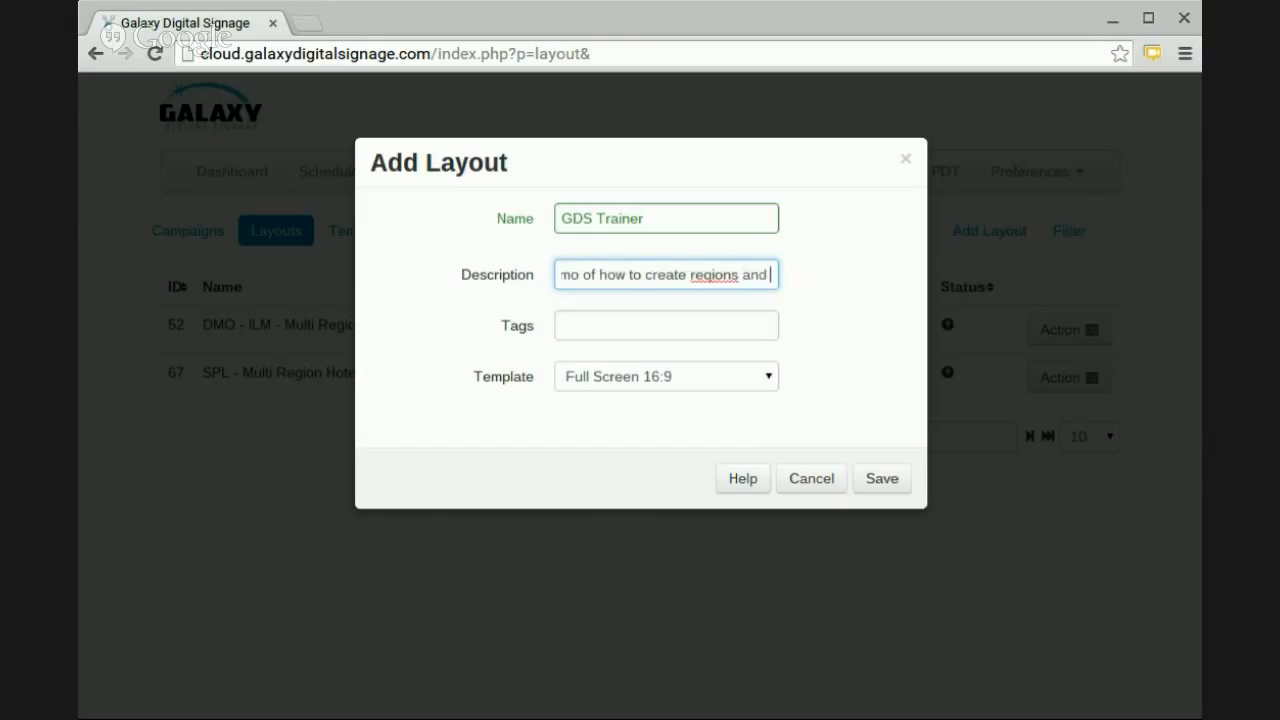
{"action": "type", "text": "background"}
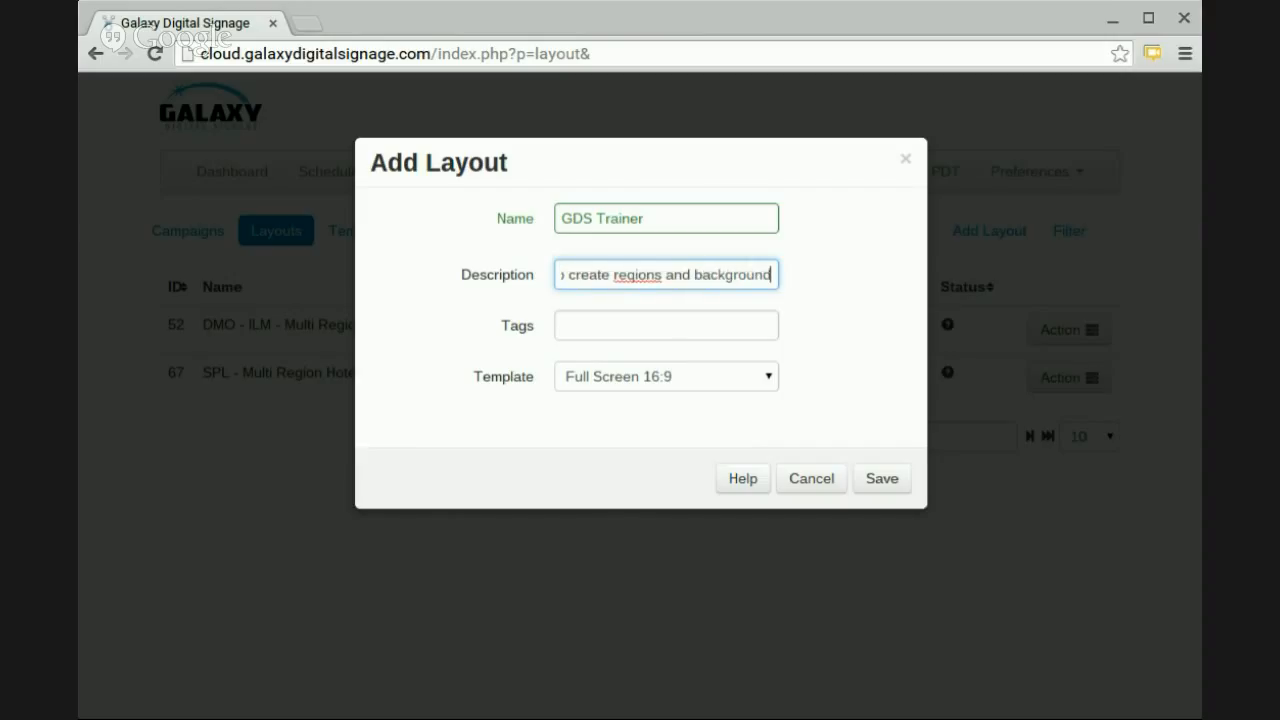
{"action": "double_click", "coordinate": [637, 275]}
{"action": "key", "text": "End"}
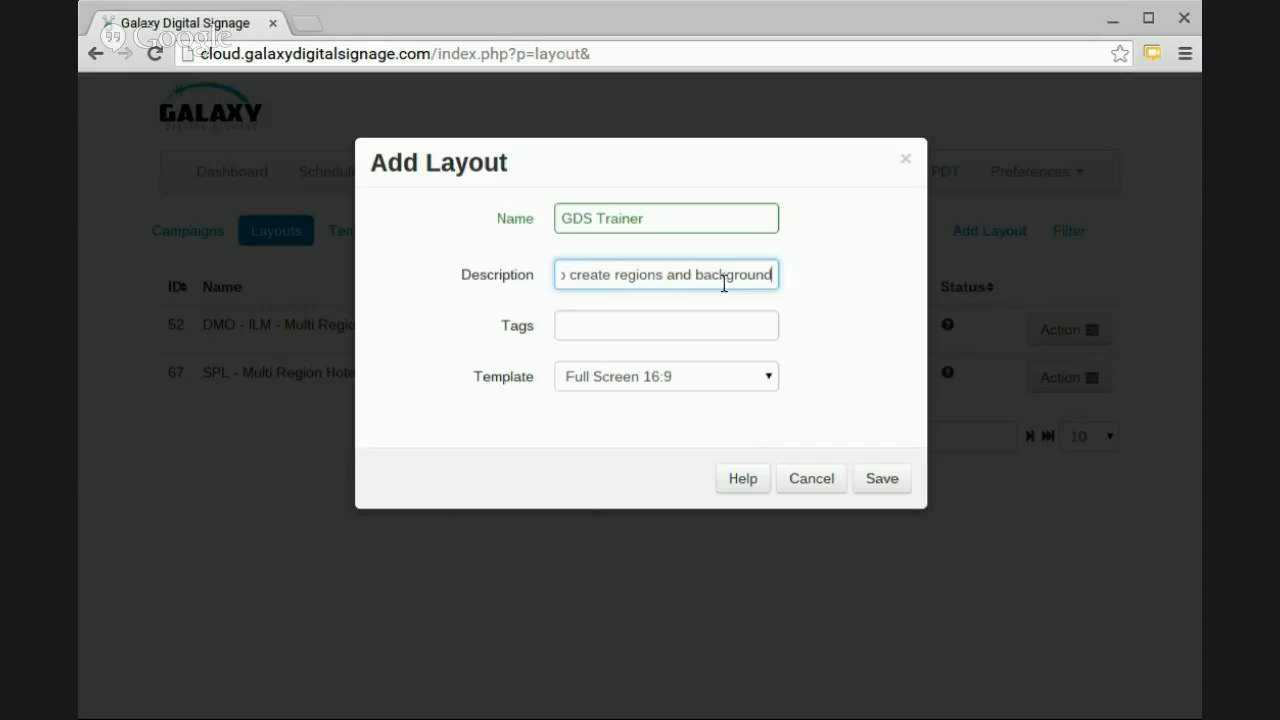
{"action": "type", "text": "s"}
{"action": "left_click", "coordinate": [823, 337]}
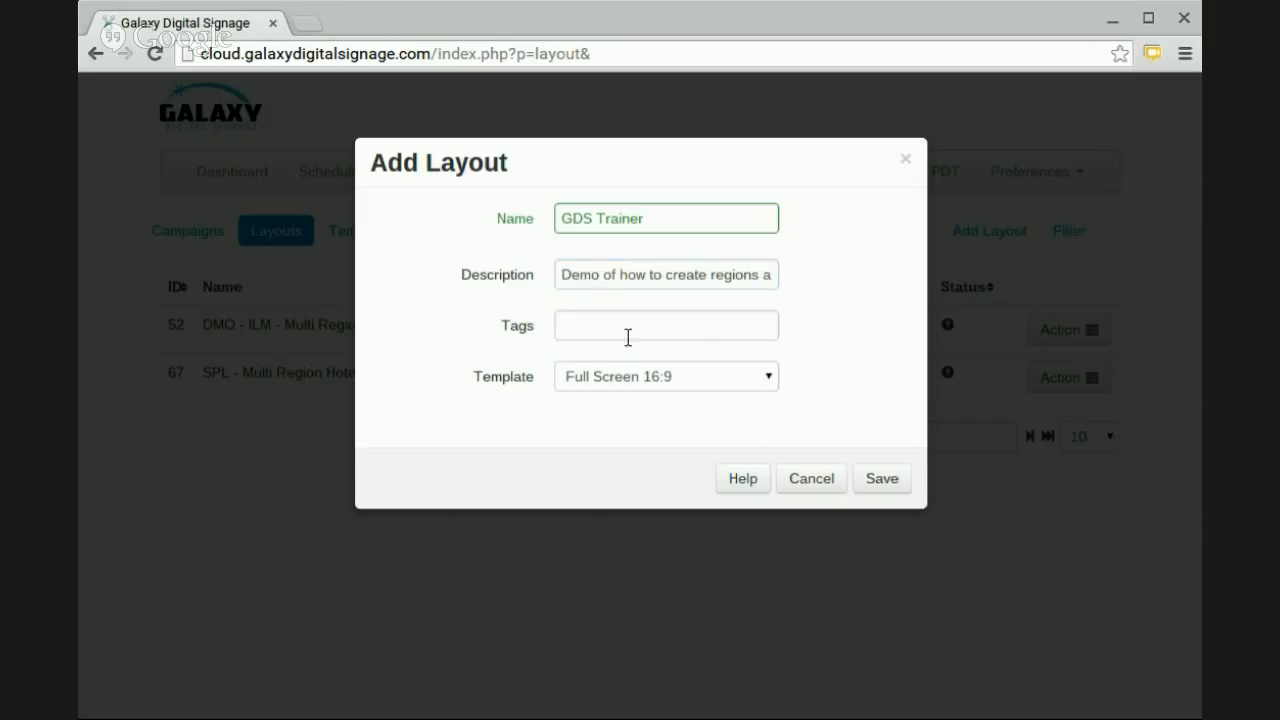
Tag the new layout with "training regions layous" and save it.
{"action": "left_click", "coordinate": [632, 324]}
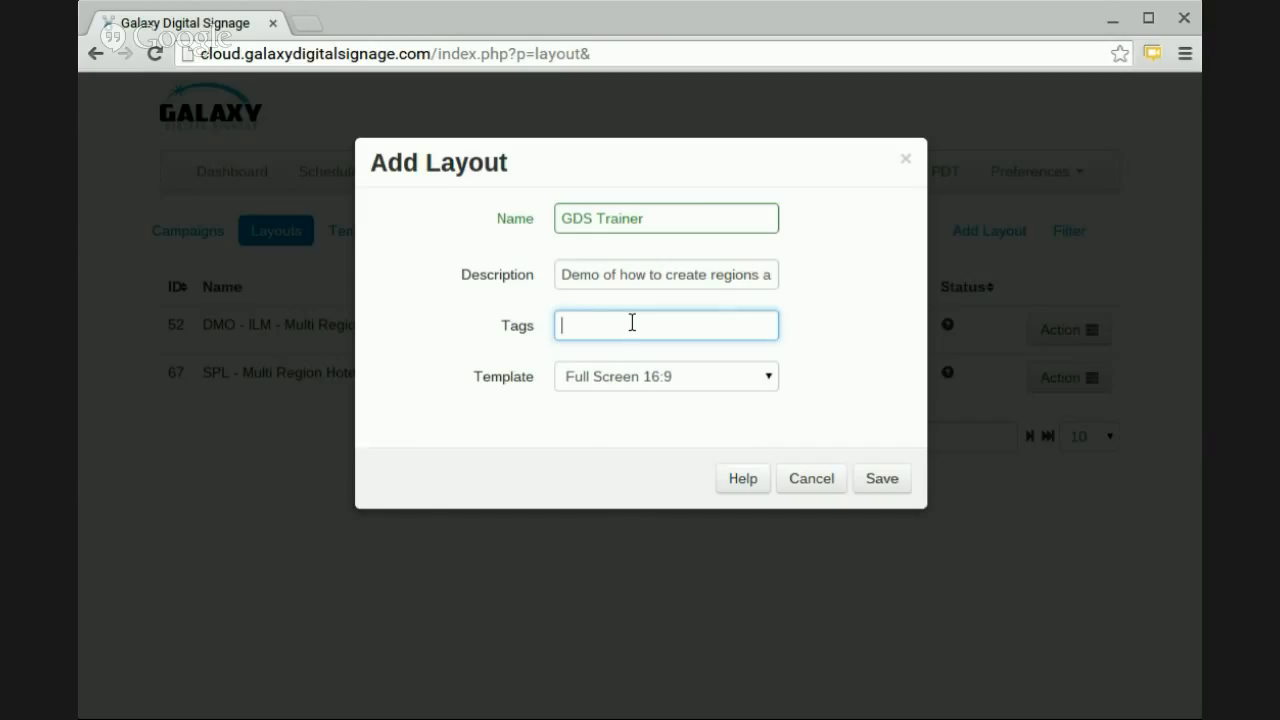
{"action": "type", "text": "trau"}
{"action": "key", "text": "BackSpace"}
{"action": "key", "text": "BackSpace"}
{"action": "key", "text": "BackSpace"}
{"action": "key", "text": "BackSpace"}
{"action": "type", "text": "training"}
{"action": "type", "text": "regions "}
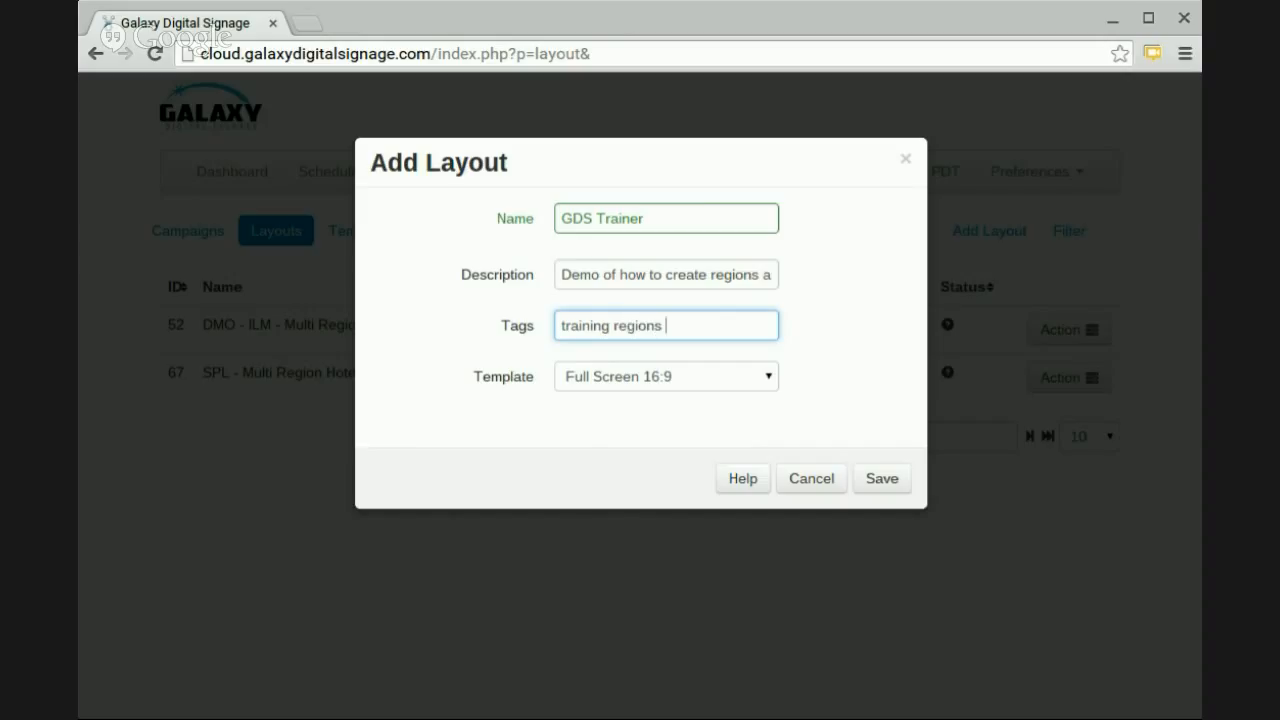
{"action": "type", "text": "layous"}
{"action": "left_click", "coordinate": [831, 480]}
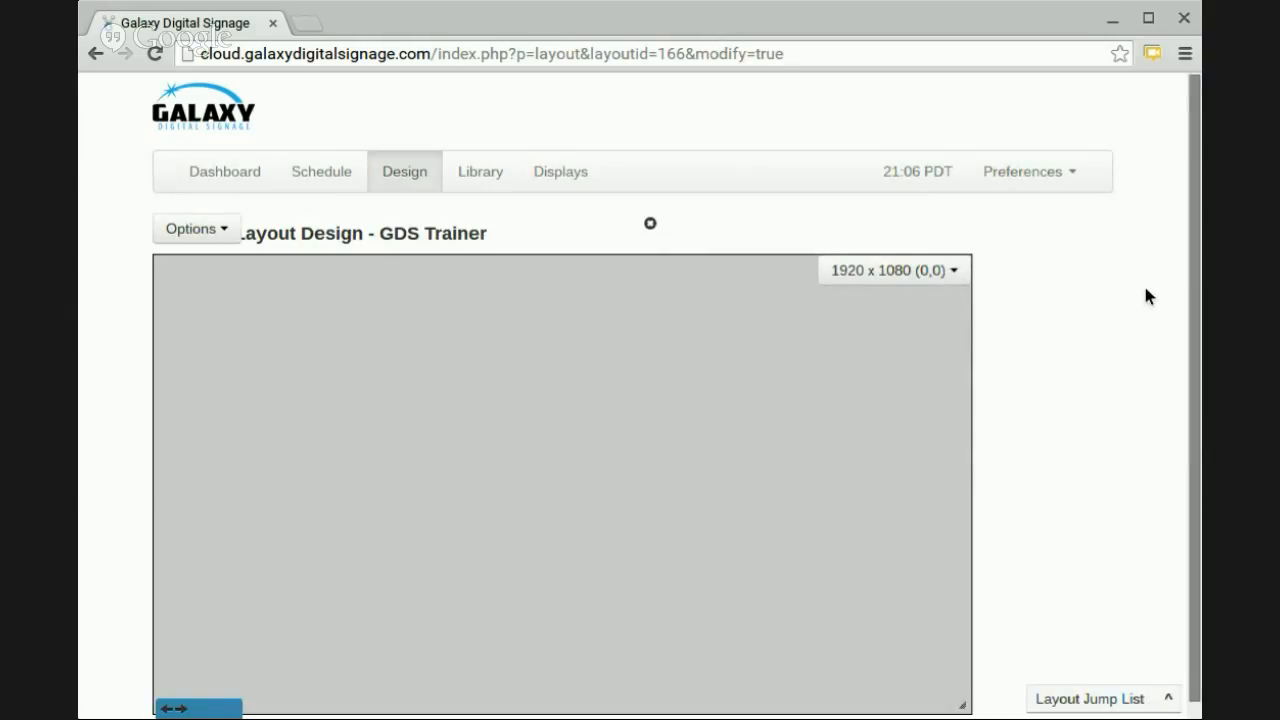
Open the timeline of the 1920 x 1080 region and start adding media from the library.
{"action": "scroll", "coordinate": [1143, 294], "scroll_direction": "down", "scroll_amount": 1}
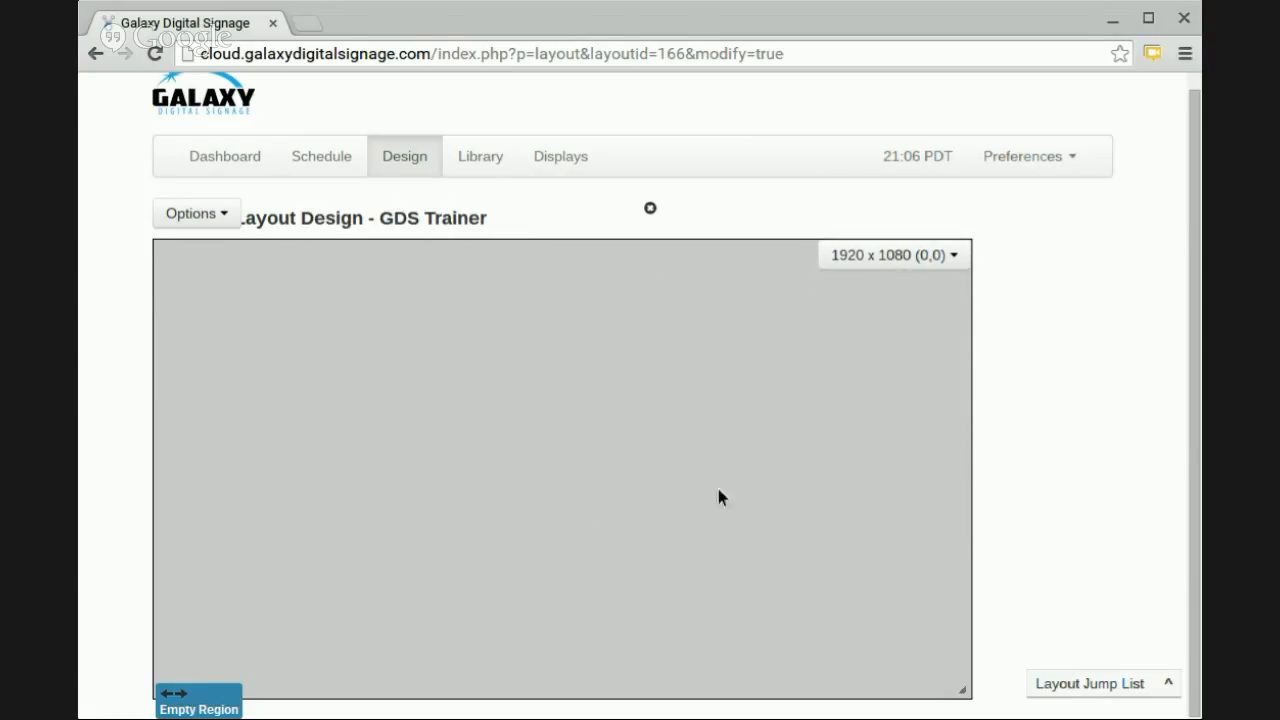
{"action": "left_click", "coordinate": [892, 255]}
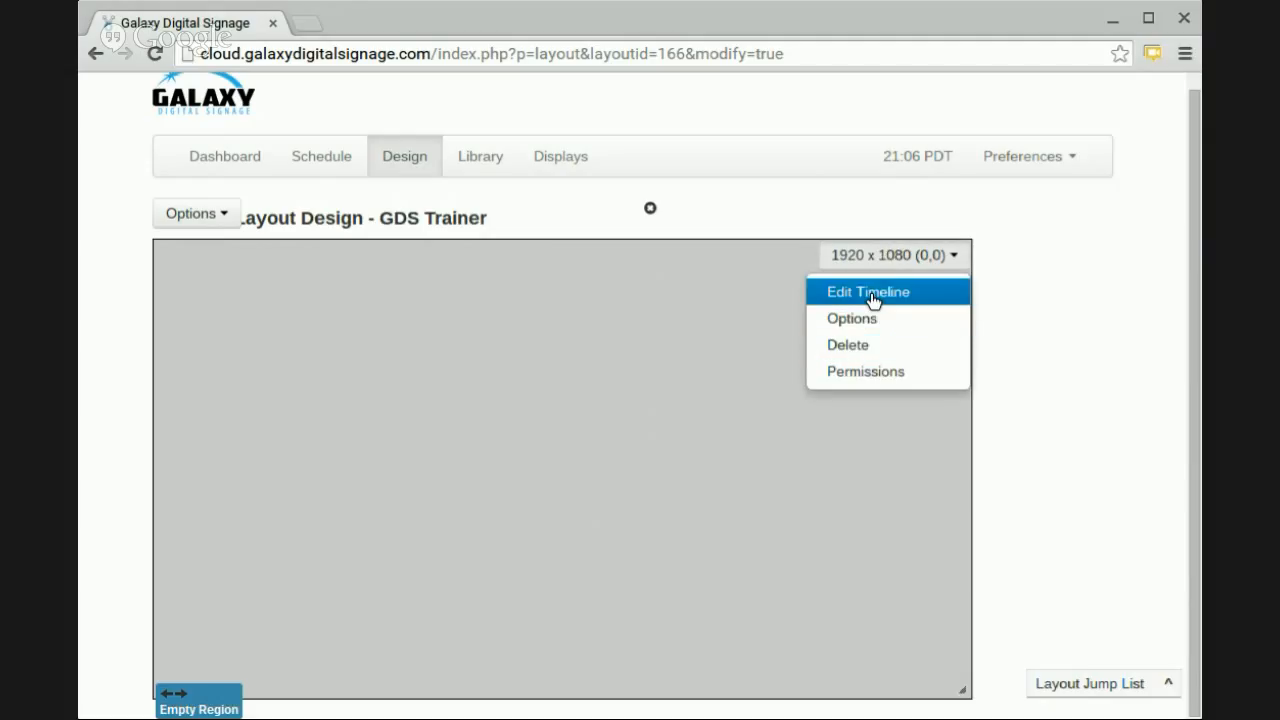
{"action": "left_click", "coordinate": [870, 293]}
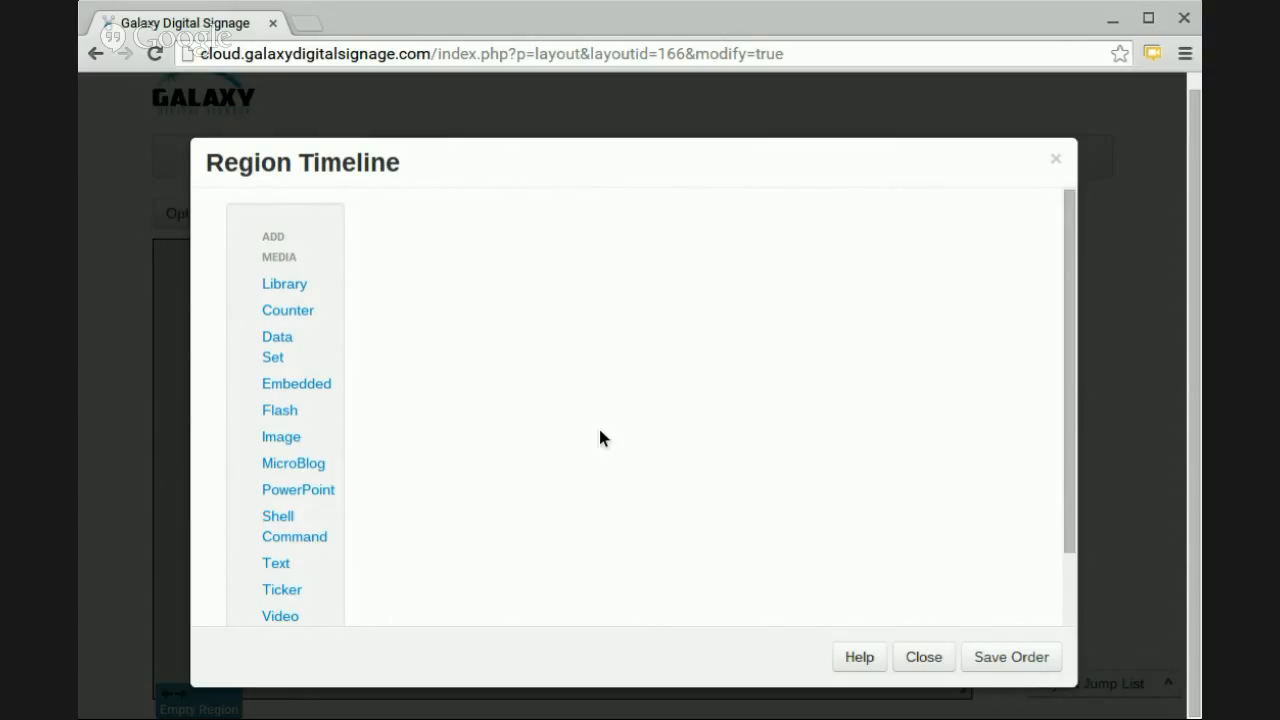
{"action": "left_click", "coordinate": [245, 292]}
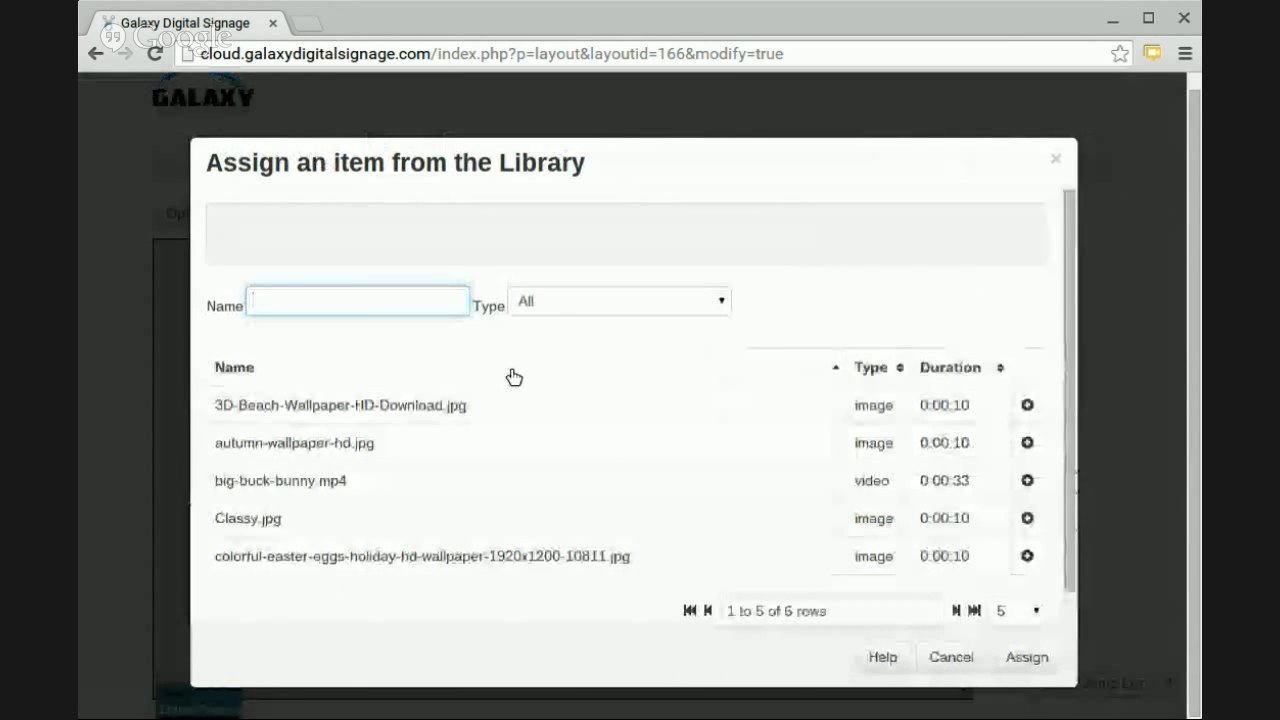
Filter the library items to the Image type with "wallpaper" in the name.
{"action": "left_click", "coordinate": [500, 298]}
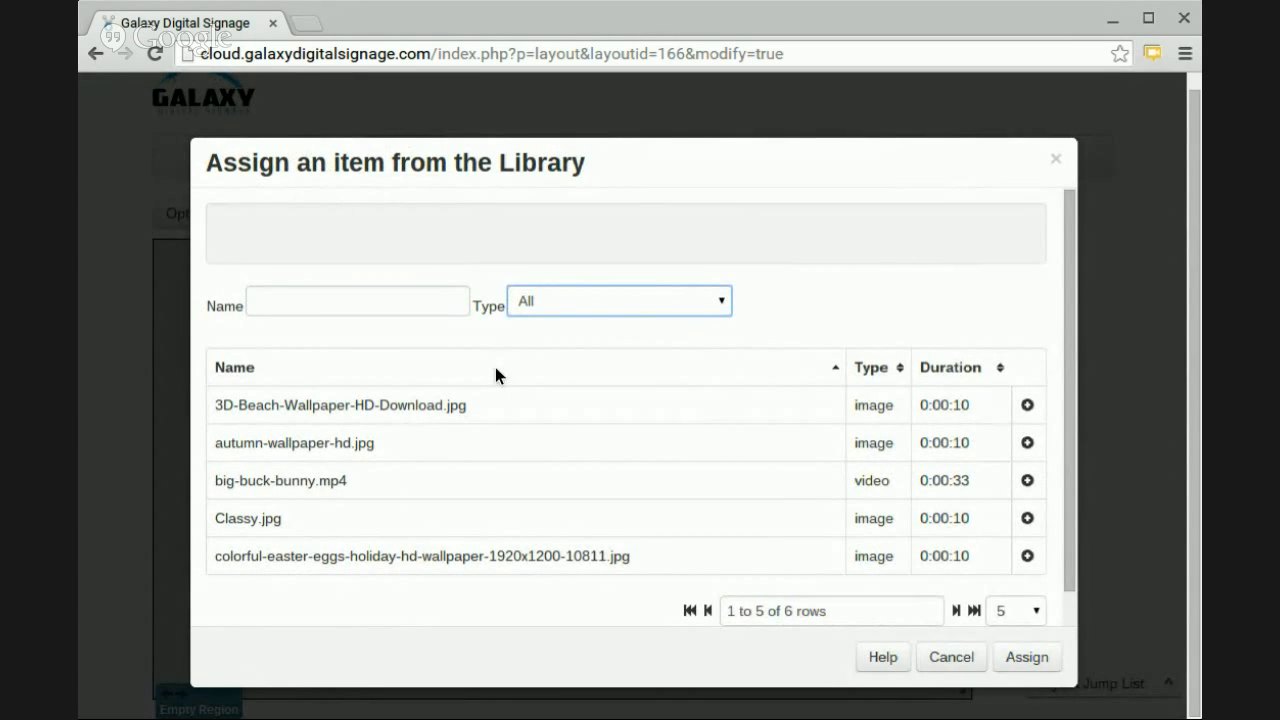
{"action": "key", "text": "Down"}
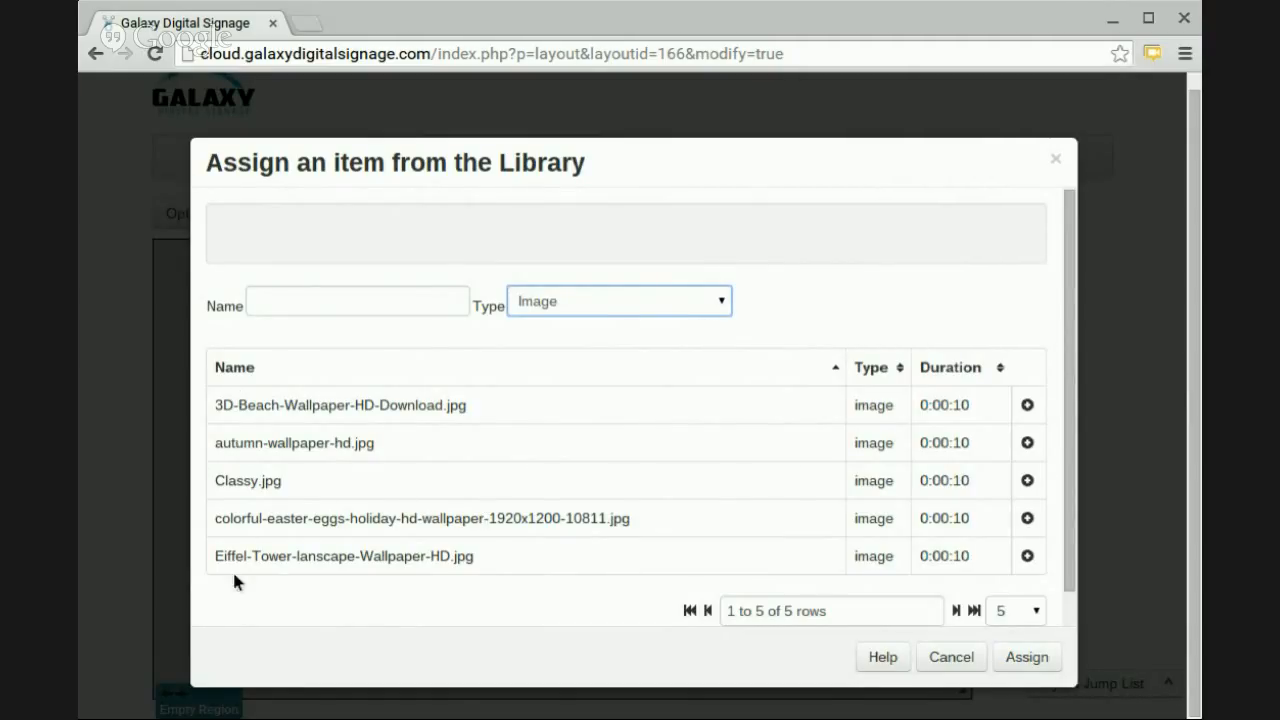
{"action": "left_click", "coordinate": [291, 302]}
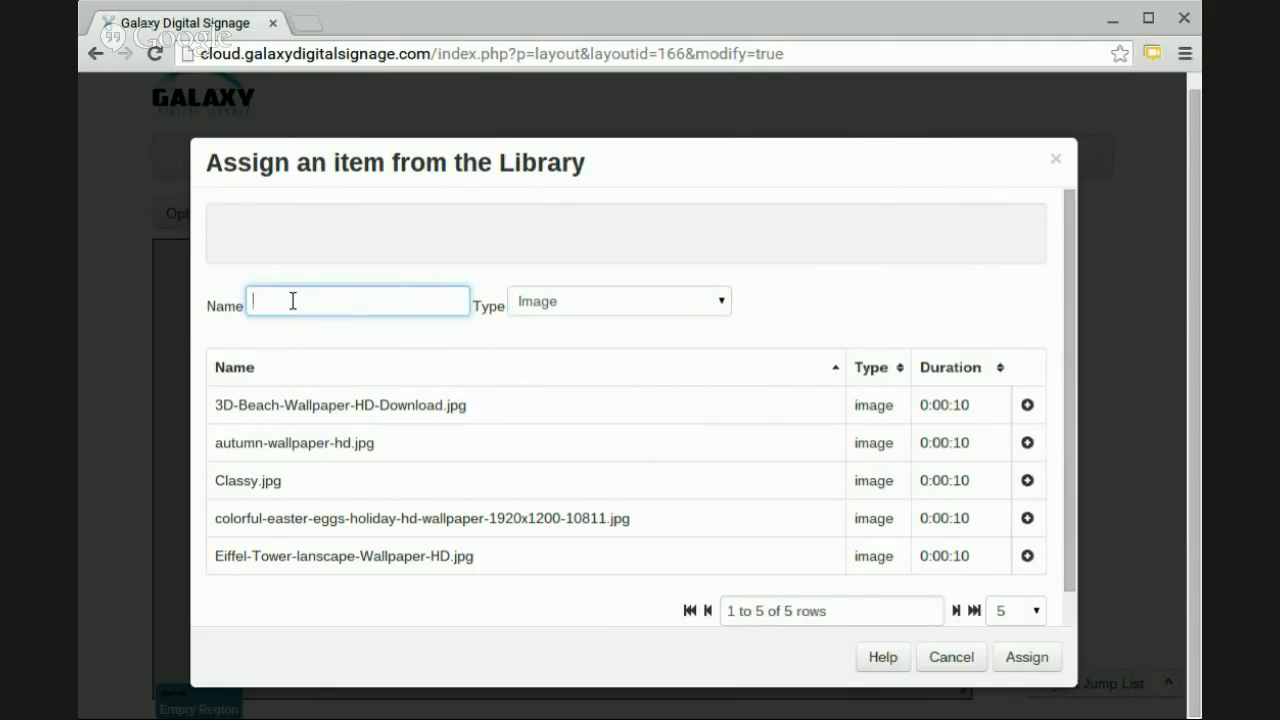
{"action": "type", "text": "wallpaper"}
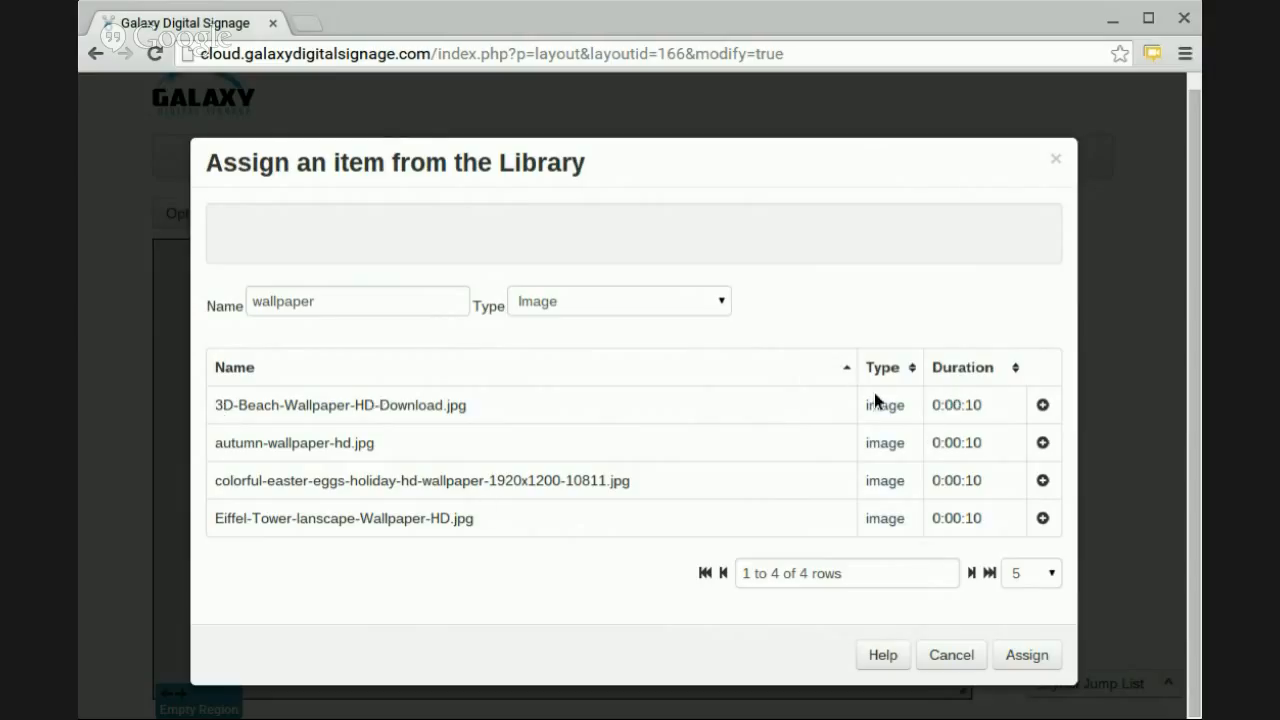
Assign the 3D-Beach, colorful-easter-eggs and Eiffel-Tower wallpaper images to the region.
{"action": "left_click", "coordinate": [1000, 406]}
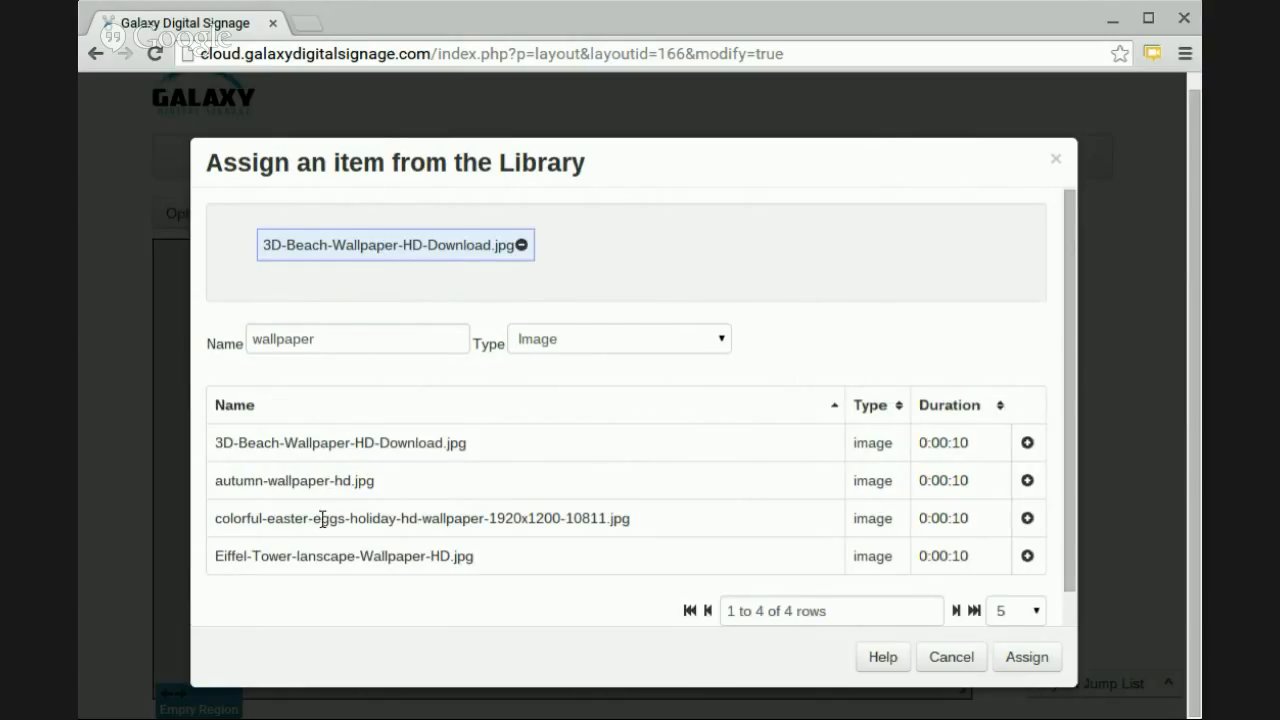
{"action": "left_click", "coordinate": [978, 520]}
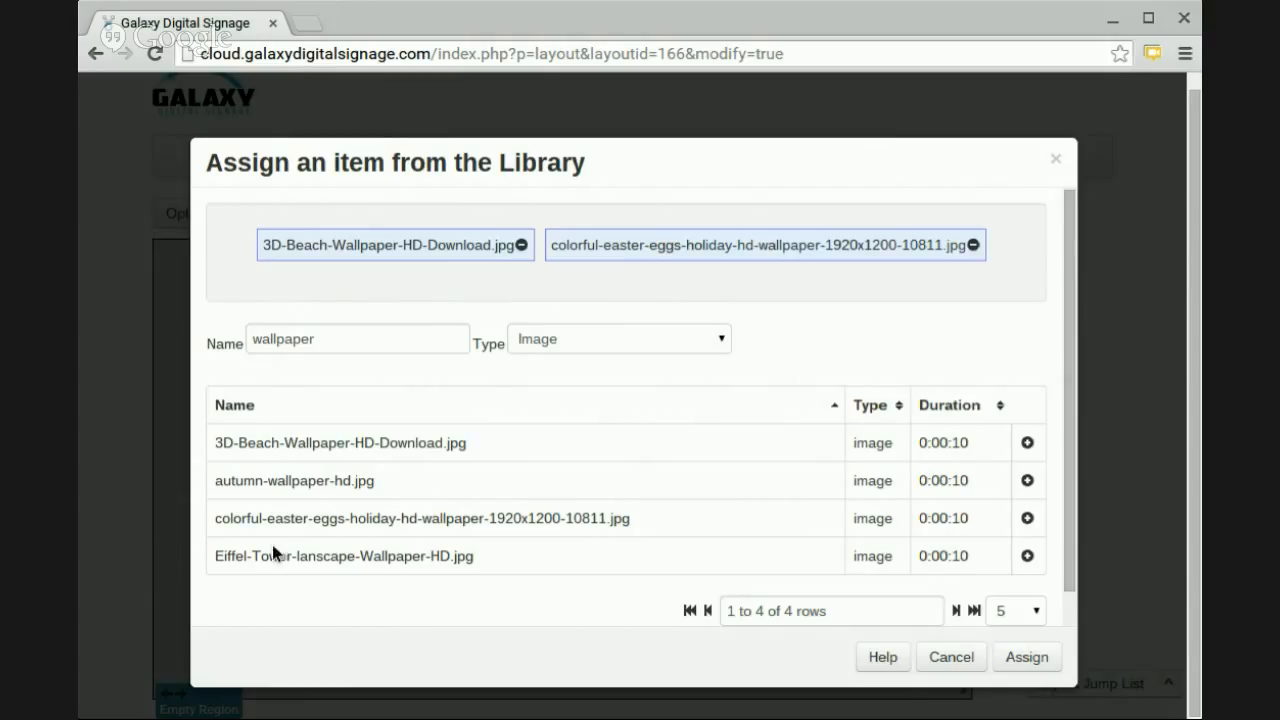
{"action": "left_click", "coordinate": [979, 564]}
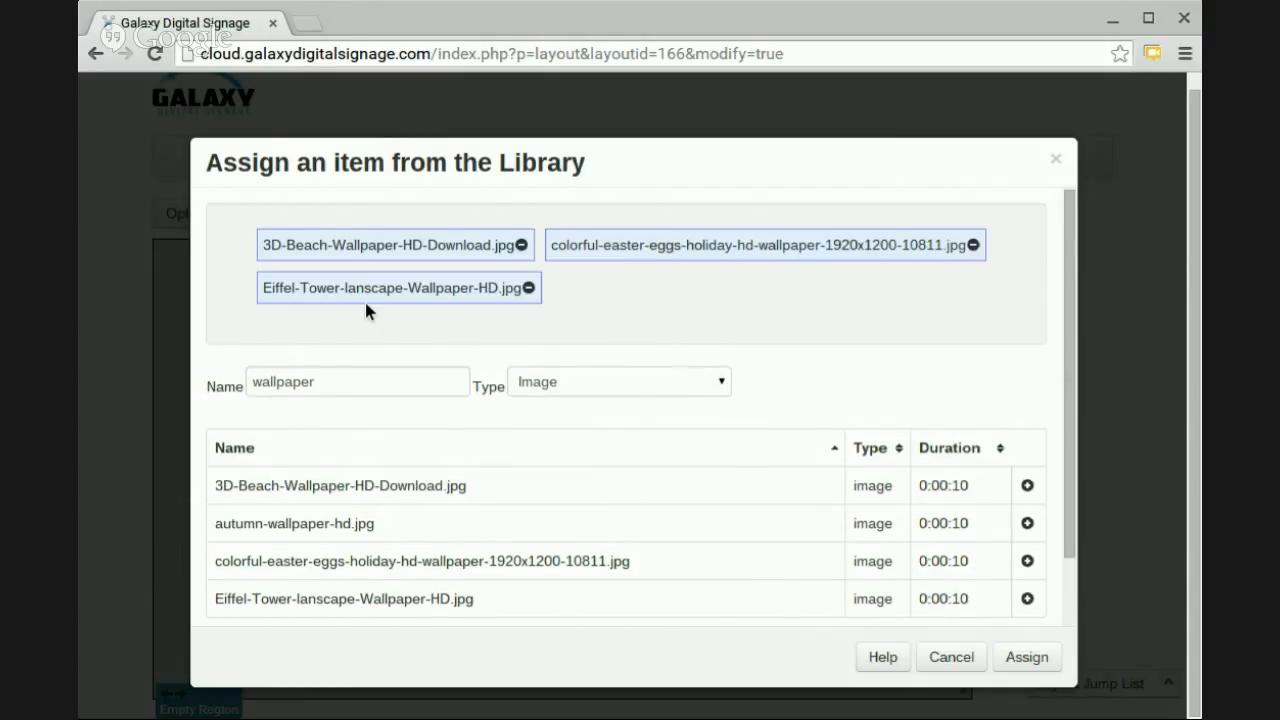
{"action": "left_click", "coordinate": [950, 657]}
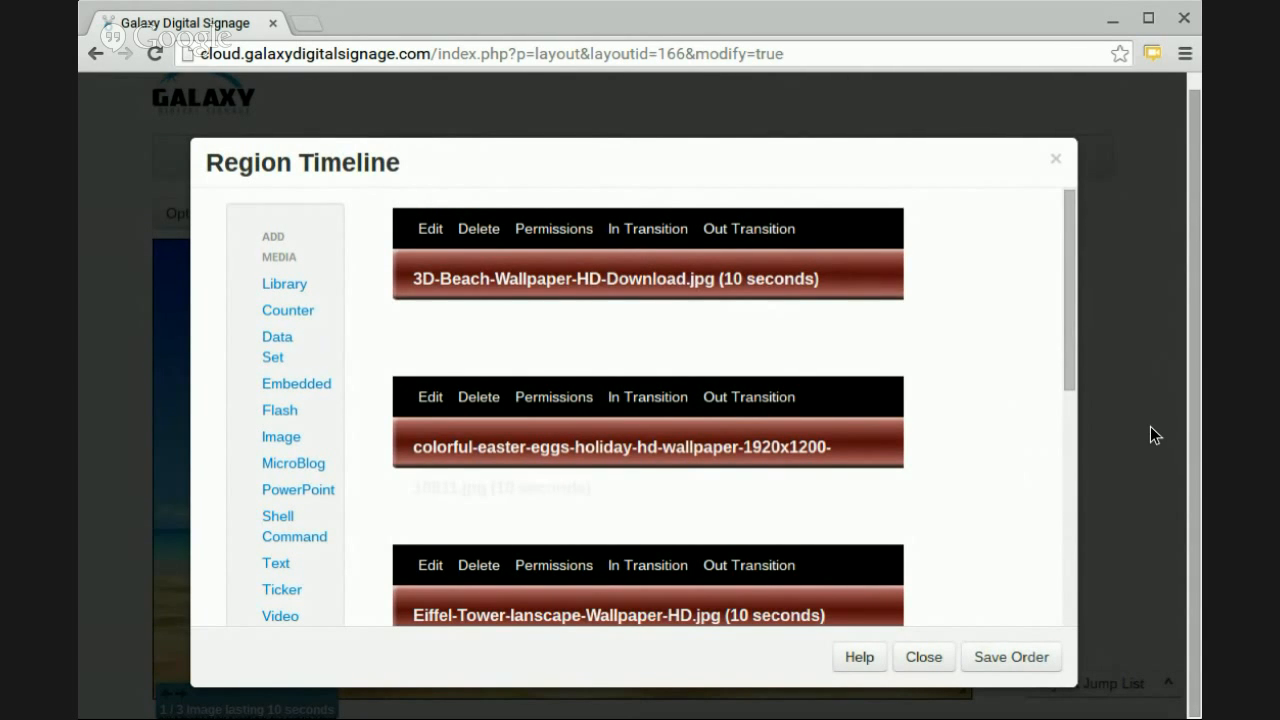
Examine the details and previews of the easter eggs and Eiffel Tower images in the region timeline, and close it.
{"action": "left_click_drag", "start_coordinate": [1154, 429], "coordinate": [1229, 423]}
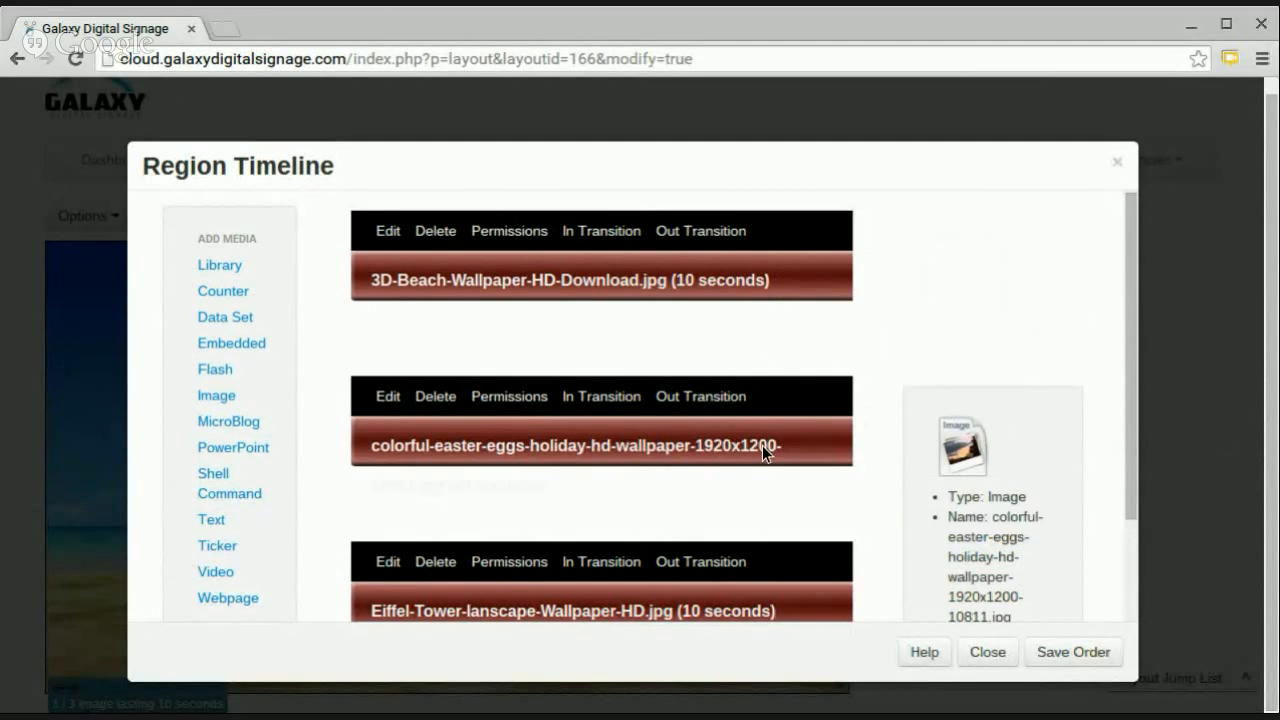
{"action": "scroll", "coordinate": [762, 445], "scroll_direction": "down", "scroll_amount": 1}
{"action": "scroll", "coordinate": [762, 454], "scroll_direction": "down", "scroll_amount": 1}
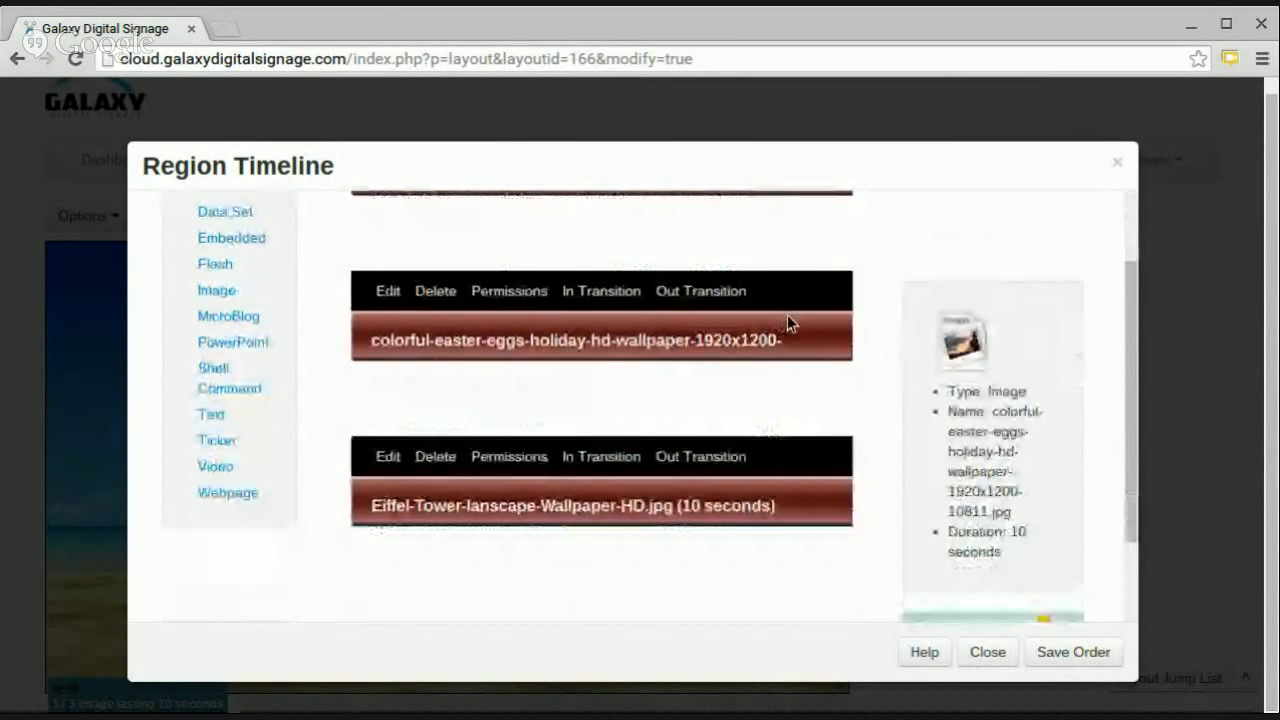
{"action": "scroll", "coordinate": [947, 350], "scroll_direction": "down", "scroll_amount": 1}
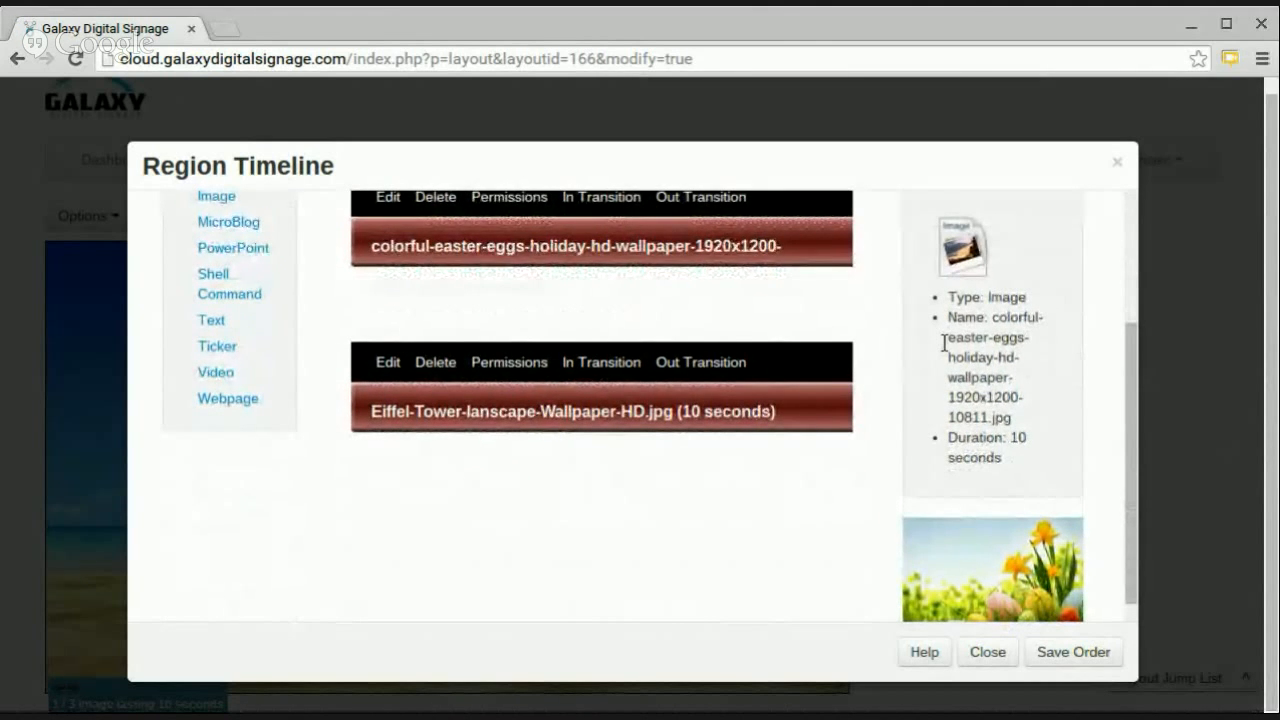
{"action": "scroll", "coordinate": [850, 380], "scroll_direction": "up", "scroll_amount": 2}
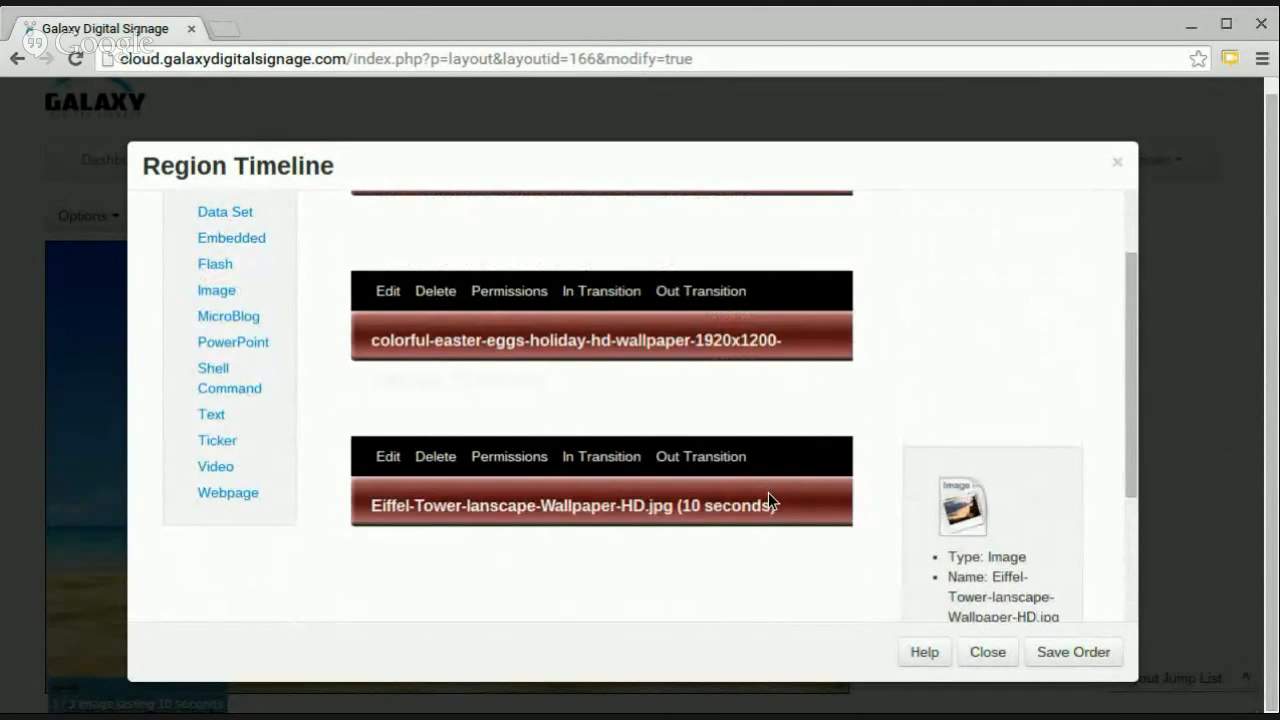
{"action": "scroll", "coordinate": [896, 510], "scroll_direction": "down", "scroll_amount": 2}
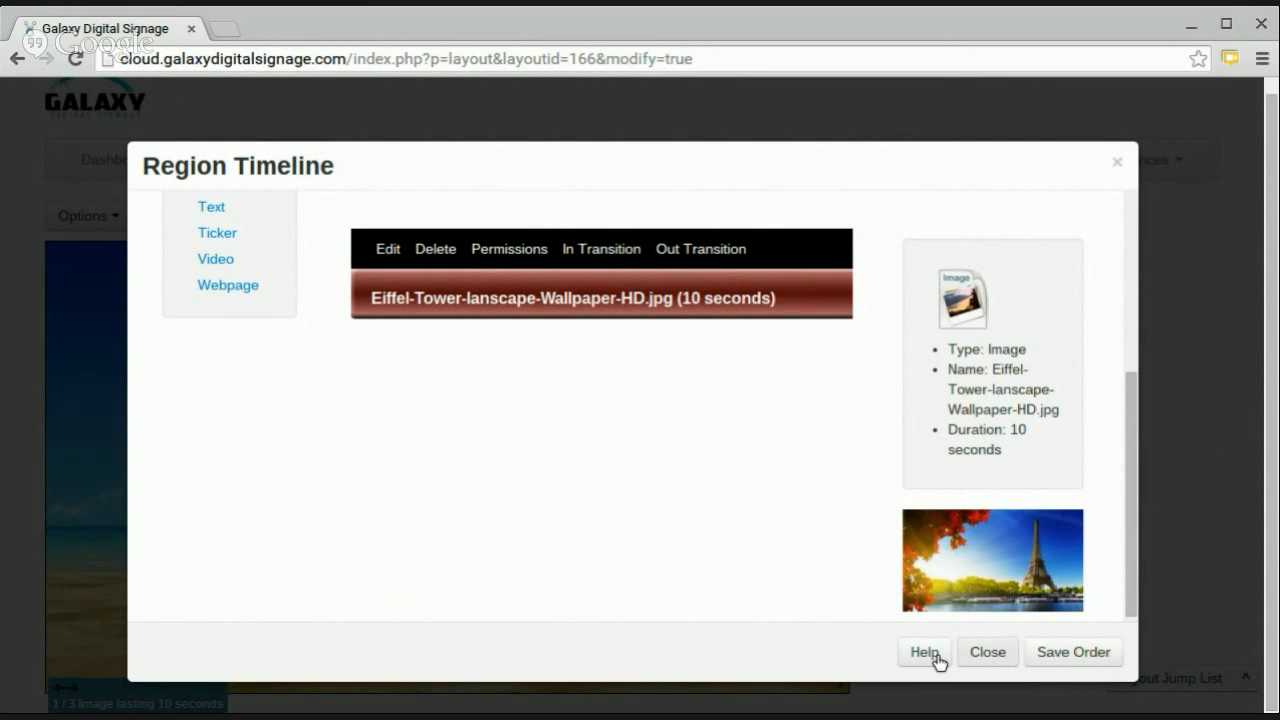
{"action": "left_click", "coordinate": [985, 653]}
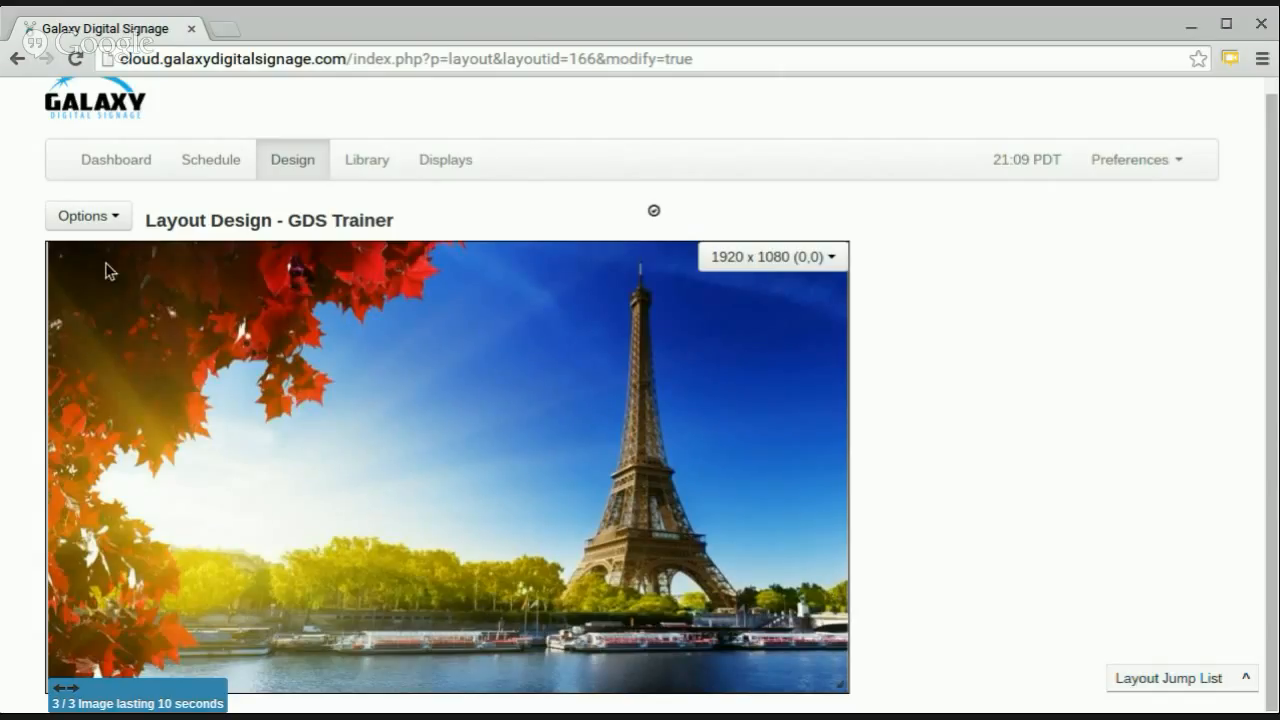
Set the layout's background colour to #000000 and save the background properties.
{"action": "left_click", "coordinate": [66, 222]}
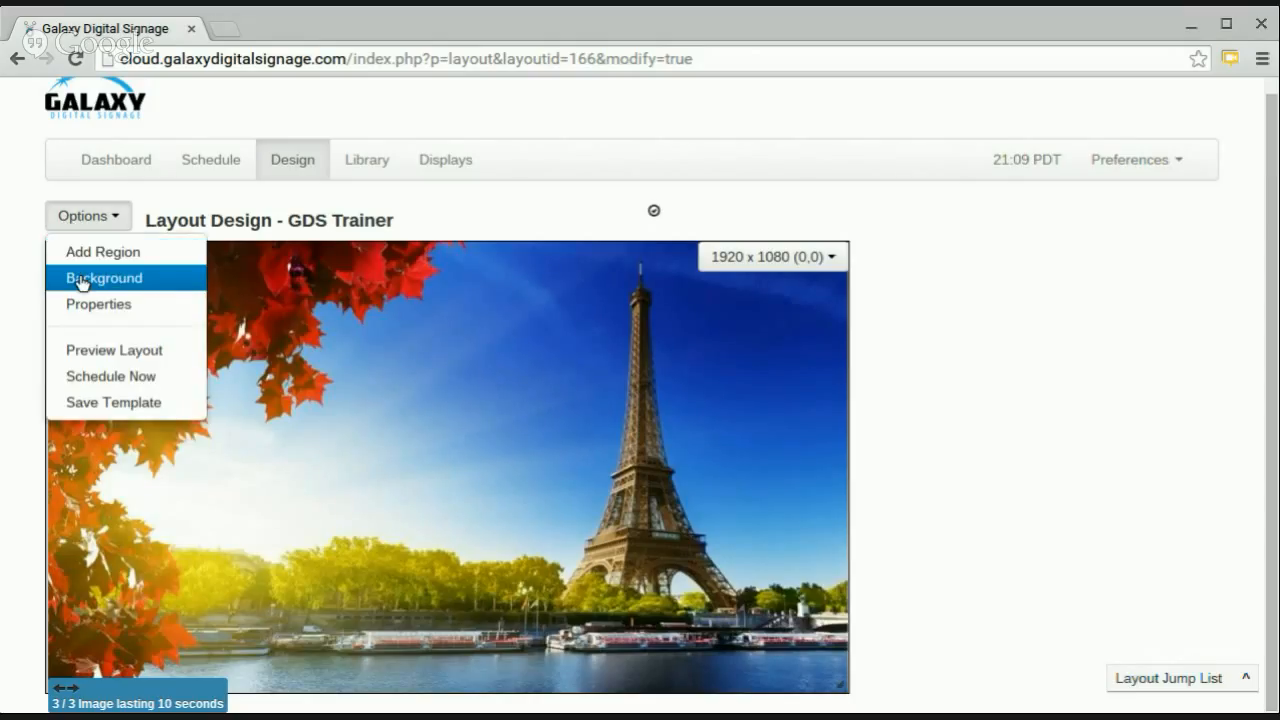
{"action": "left_click", "coordinate": [82, 280]}
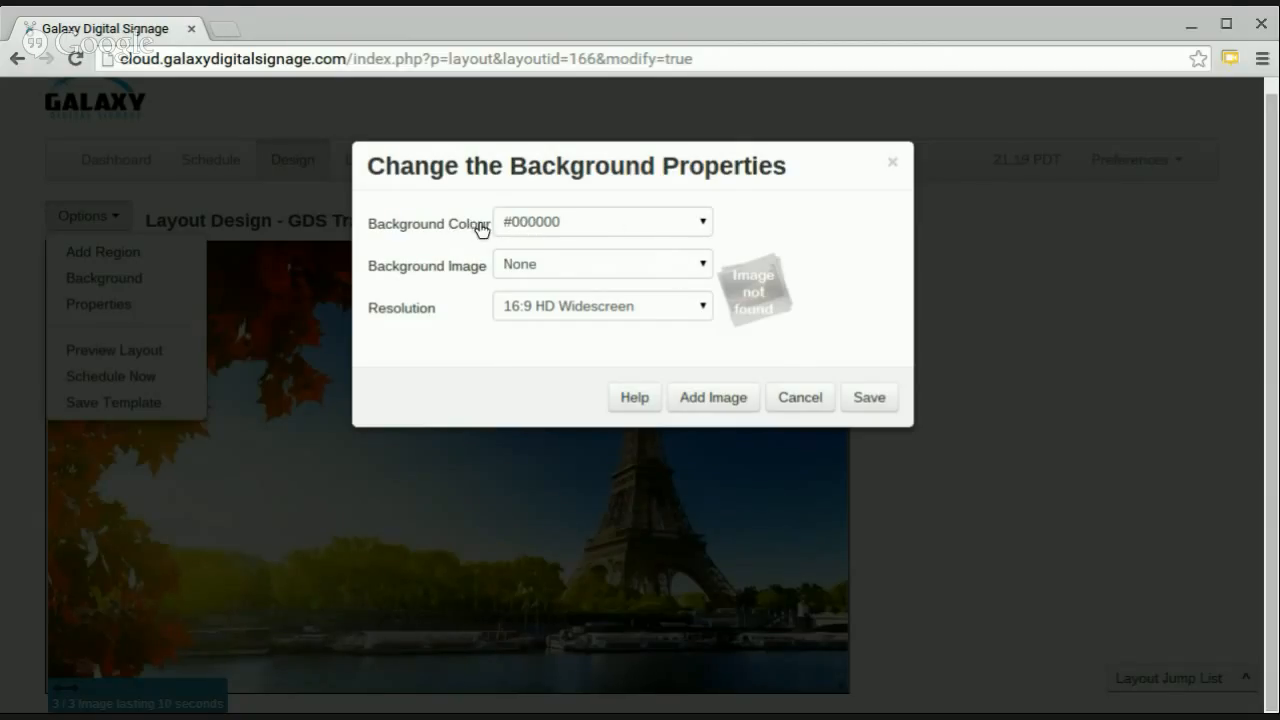
{"action": "left_click", "coordinate": [662, 228]}
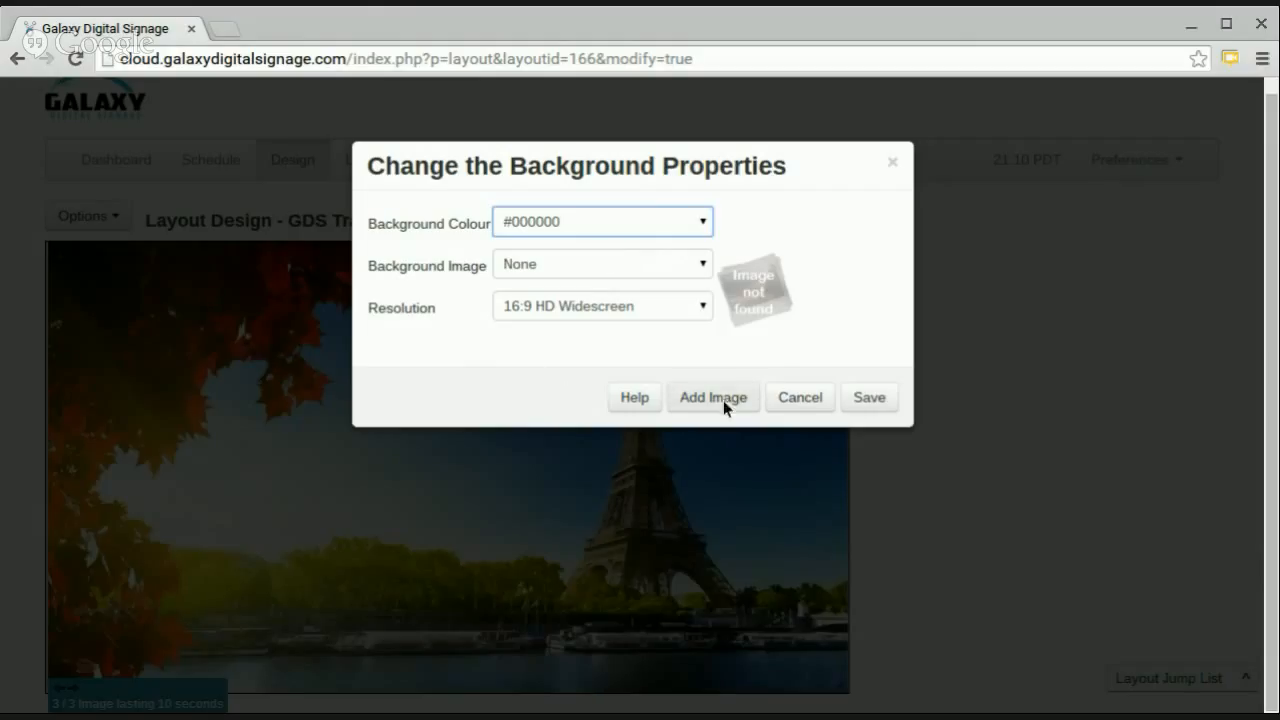
{"action": "left_click", "coordinate": [809, 399]}
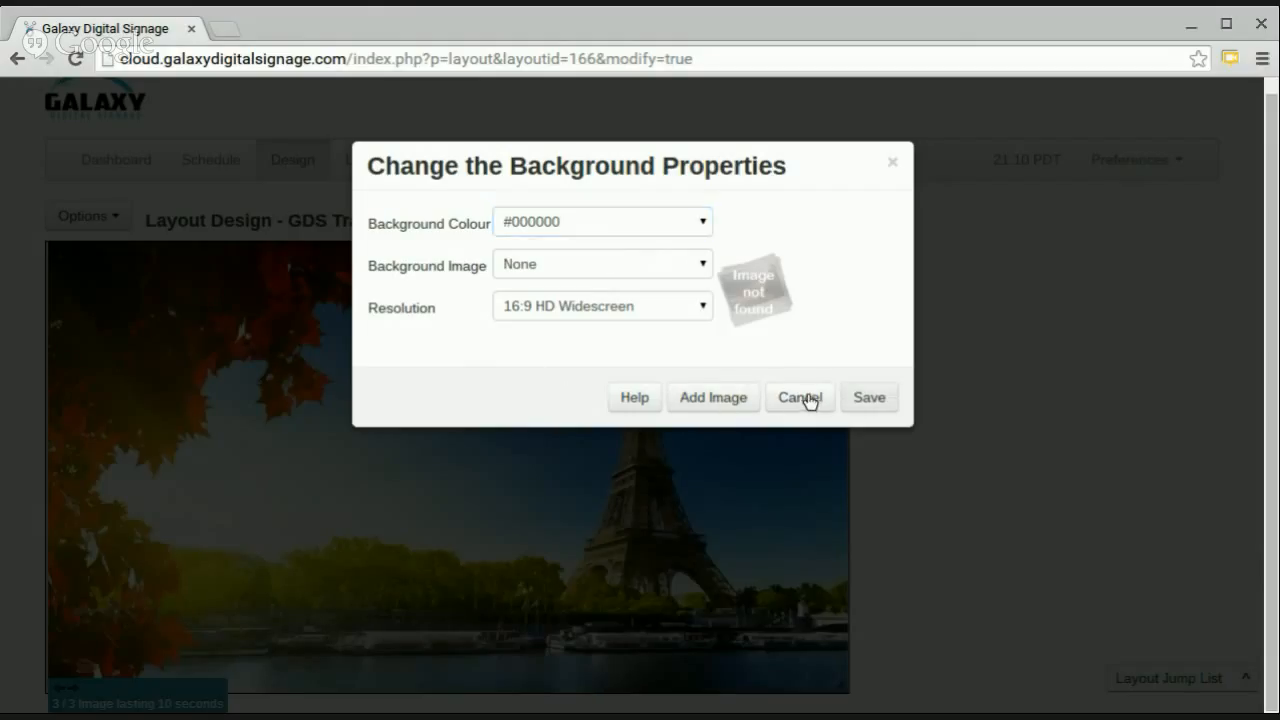